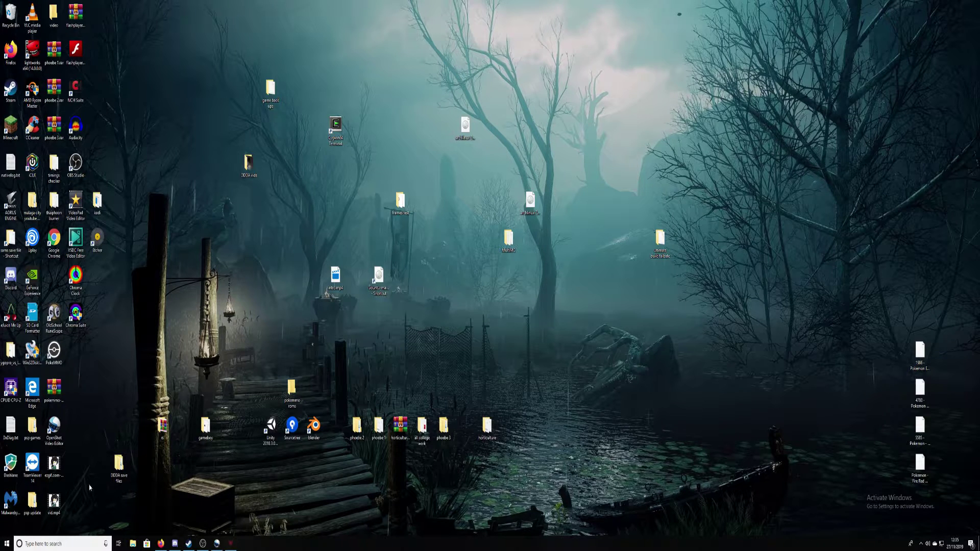
Step: Open File Explorer from its taskbar icon after trying the jump list and a 'fil' search
right_click(133, 546)
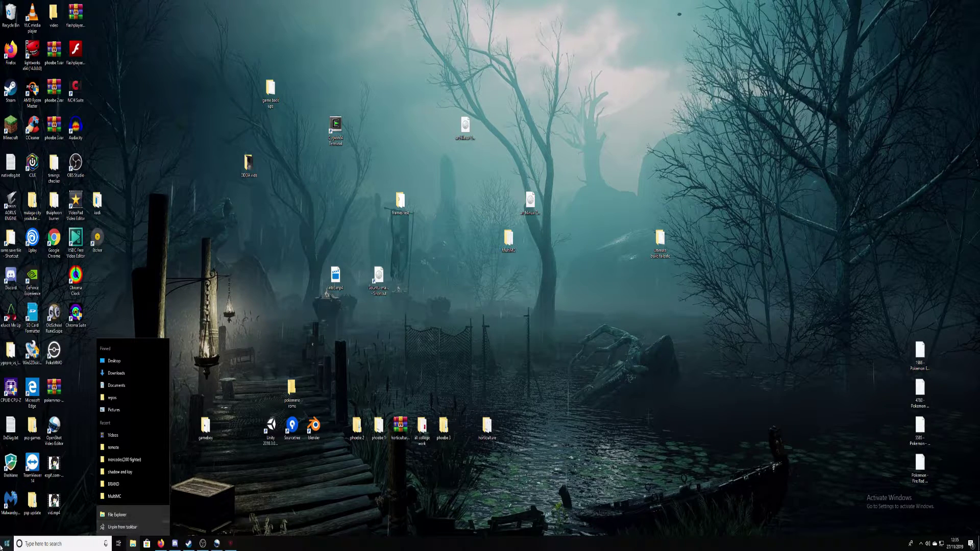
left_click(58, 547)
left_click(57, 547)
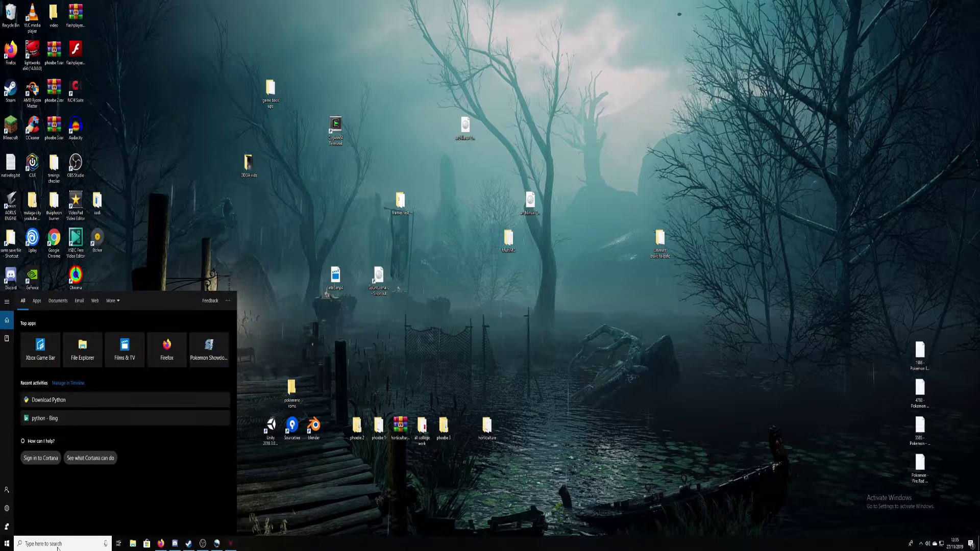
type("file")
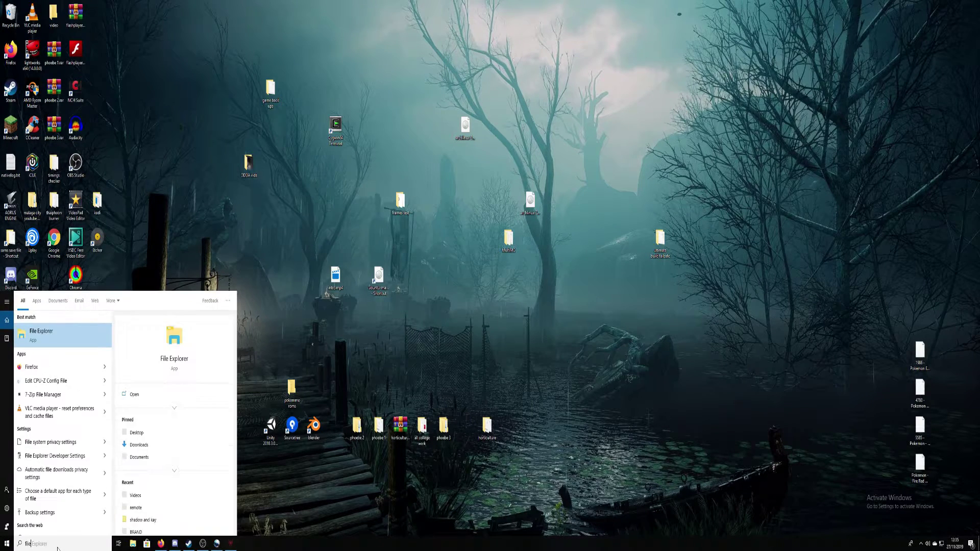
key("BackSpace")
key("BackSpace")
key("BackSpace")
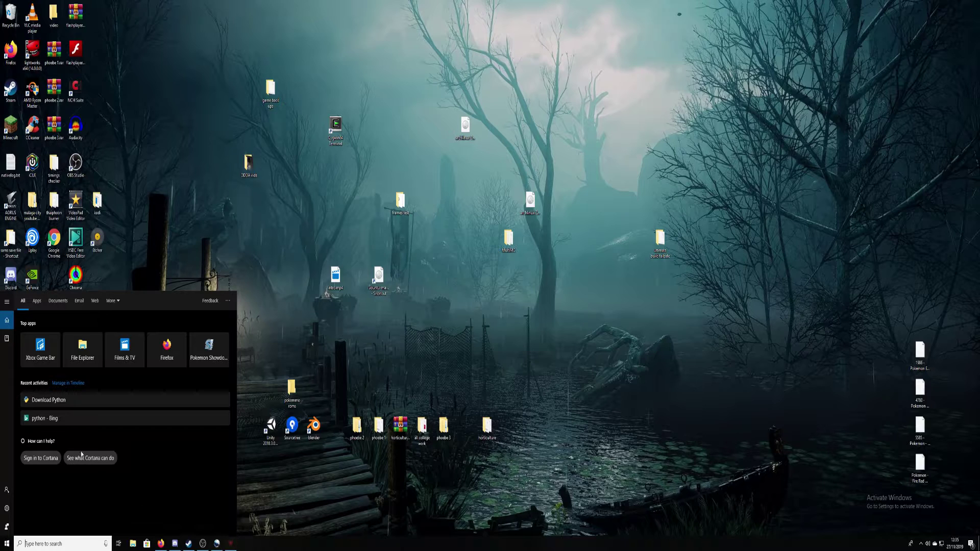
key("super")
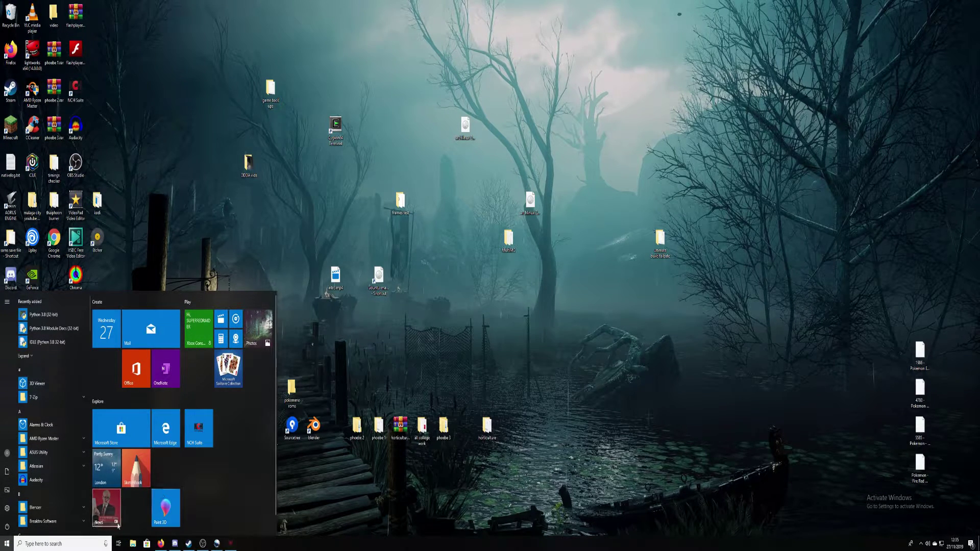
left_click(132, 545)
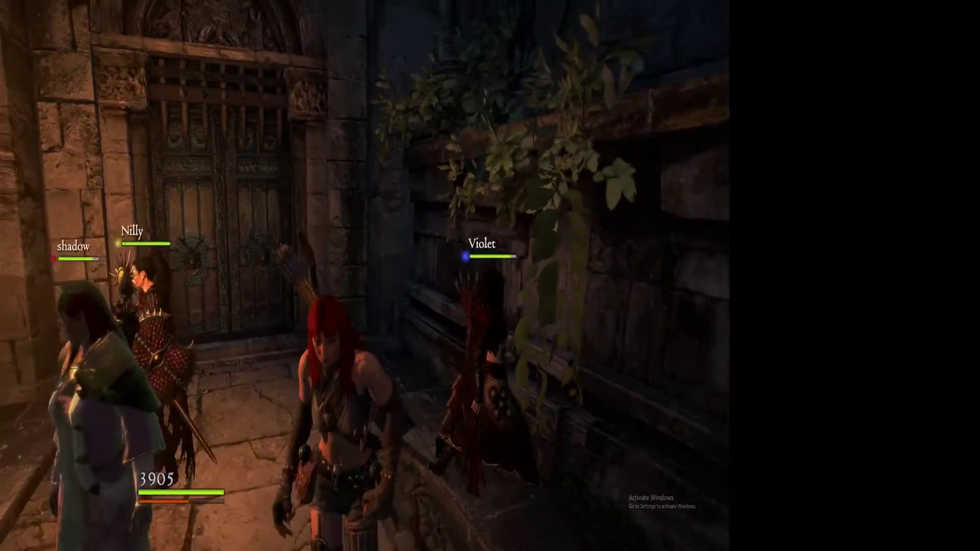
Step: Open the item menu showing party weights, then close it back to the game
key("Escape")
key("Escape")
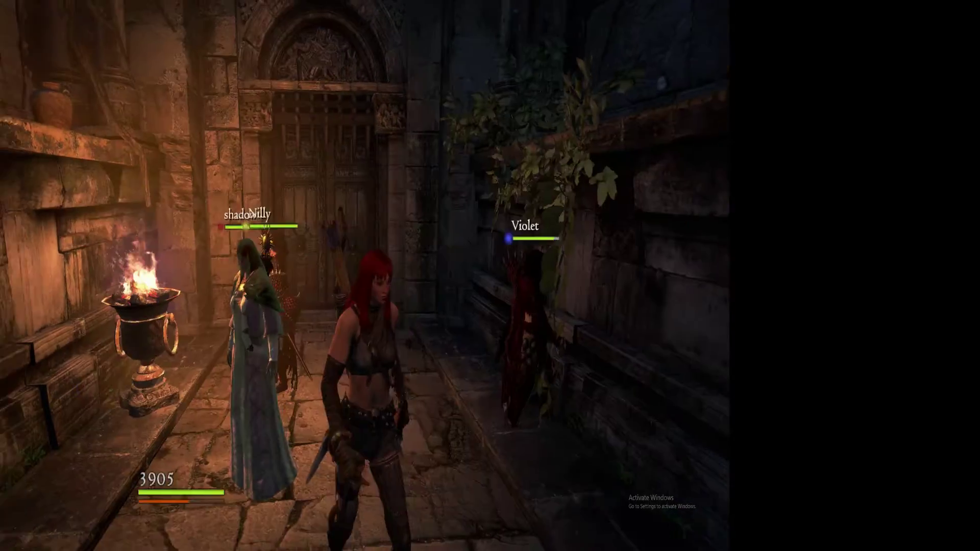
key("Escape")
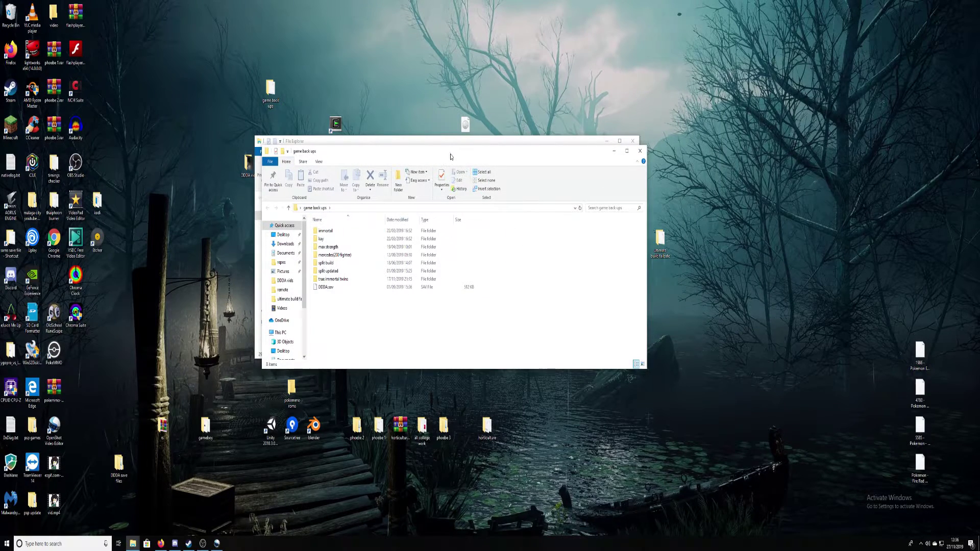
Step: Open the mercedes(200 fighter) backup folder from 'game back ups', then minimize its window
left_click_drag(444, 152, 623, 149)
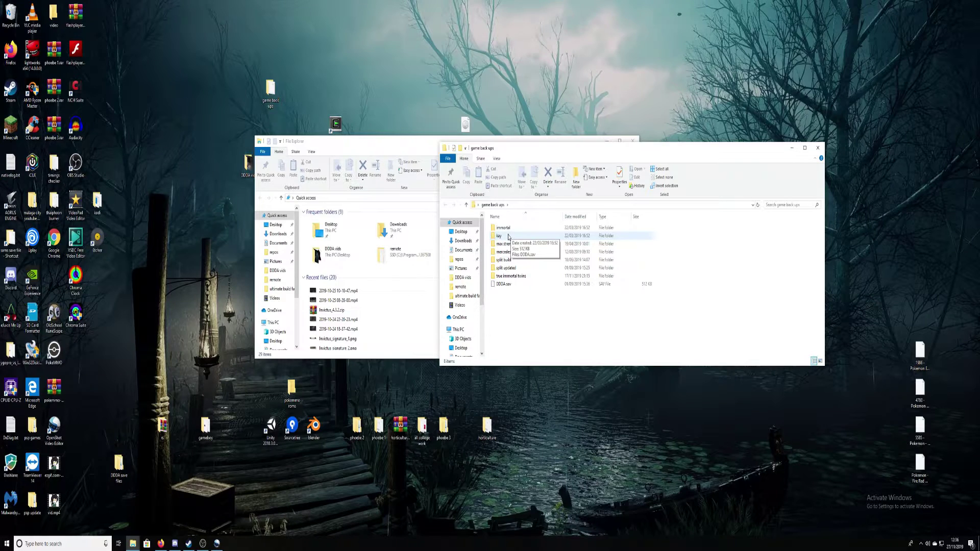
double_click(510, 252)
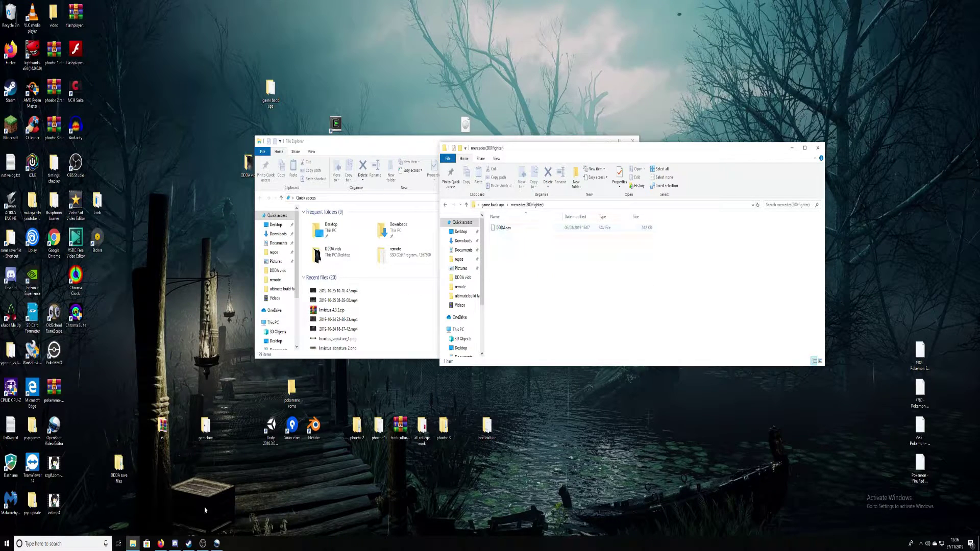
left_click_drag(624, 153, 738, 187)
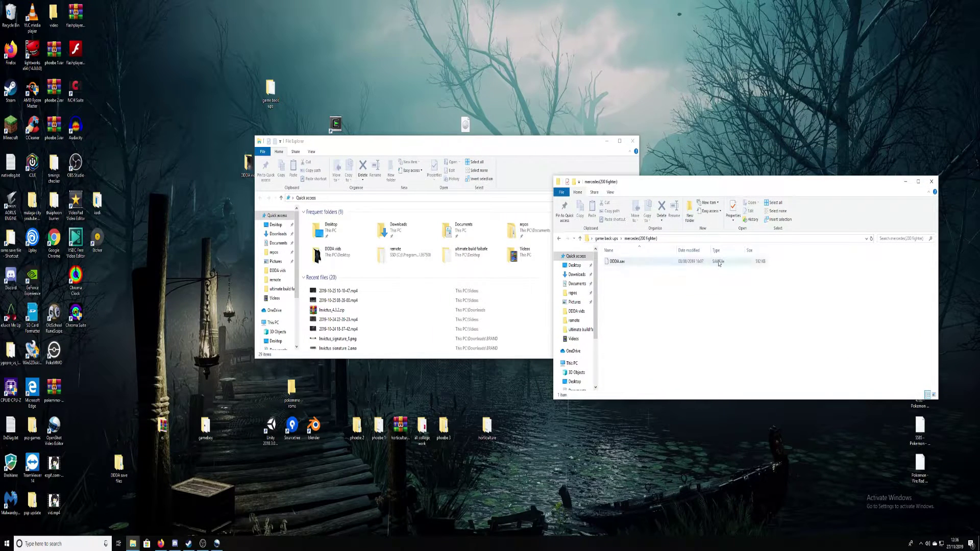
left_click(906, 181)
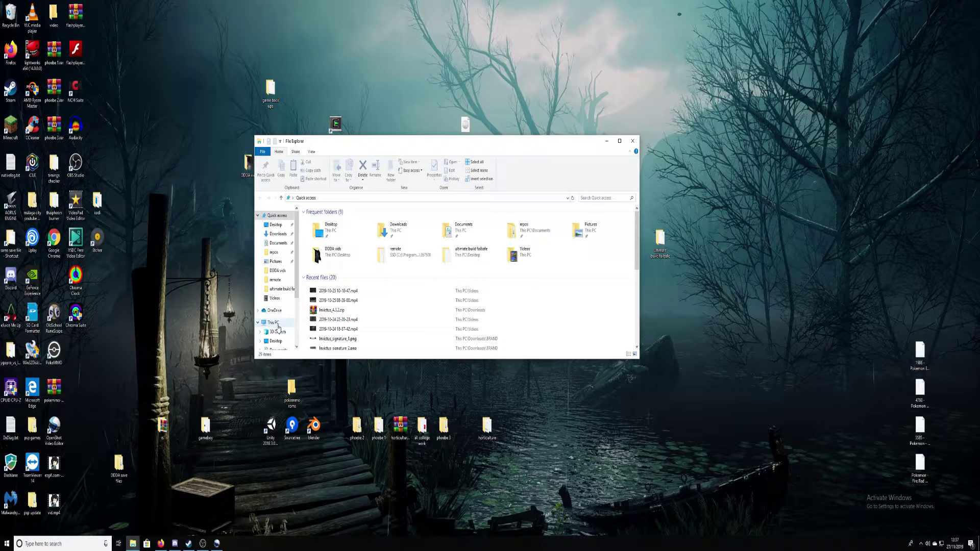
Step: Navigate This PC > SSD (C:) > Program Files (x86) > Steam > userdata
scroll(280, 321, "down", 1)
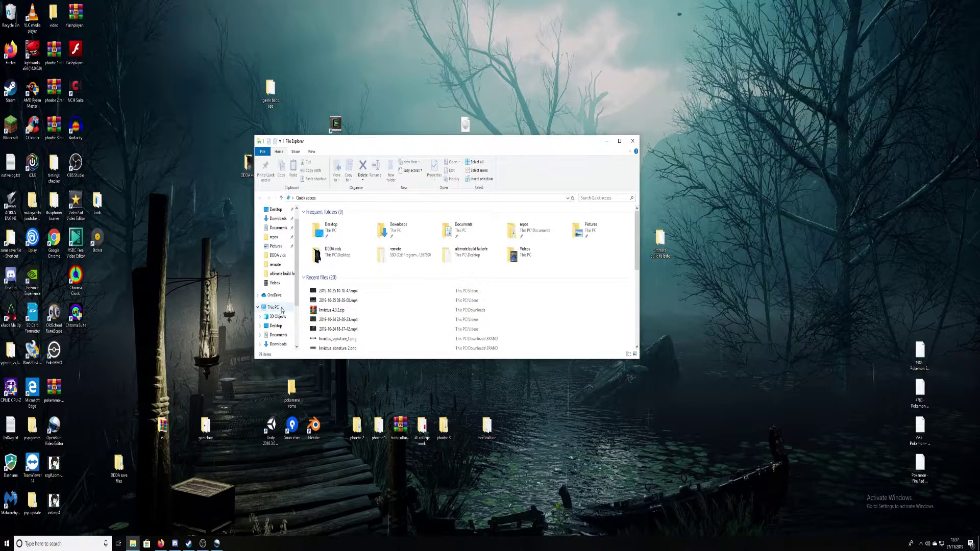
left_click(282, 309)
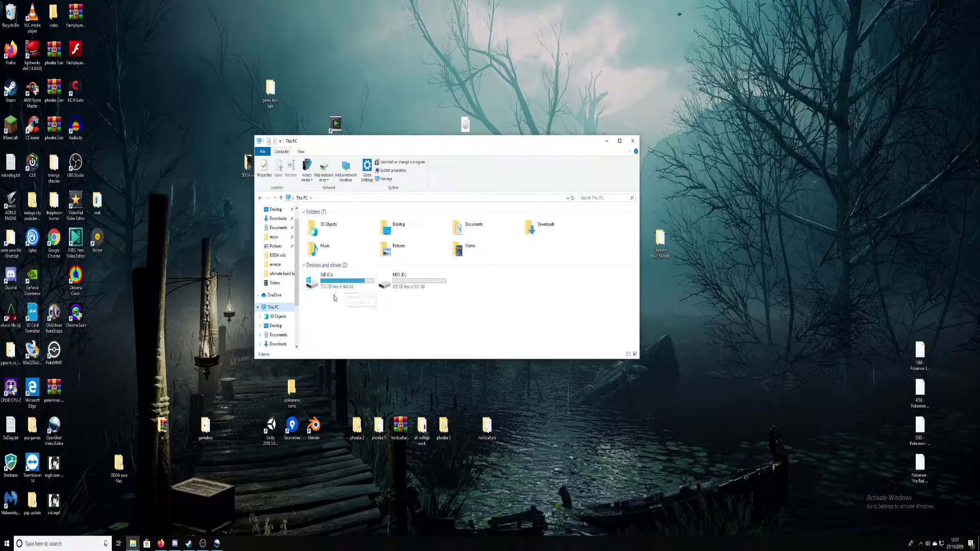
double_click(349, 286)
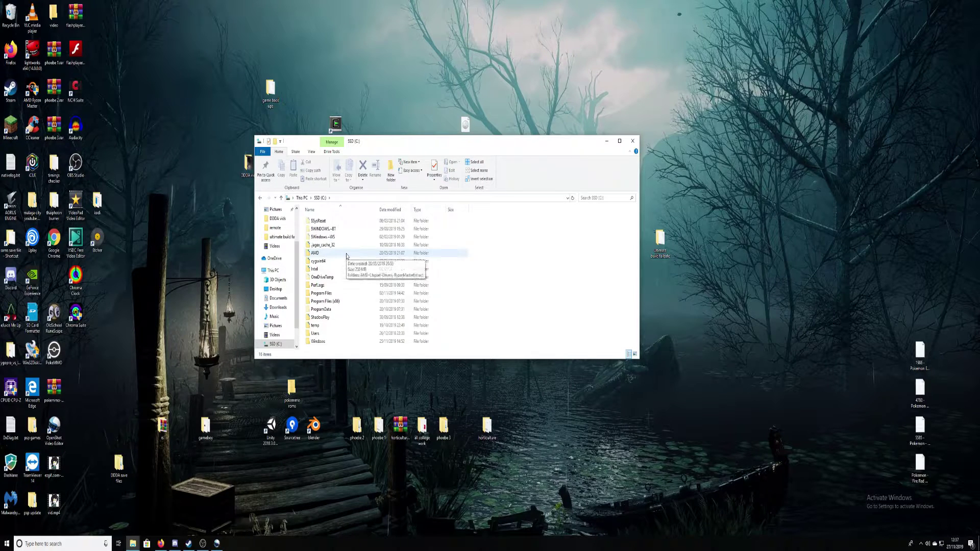
double_click(353, 303)
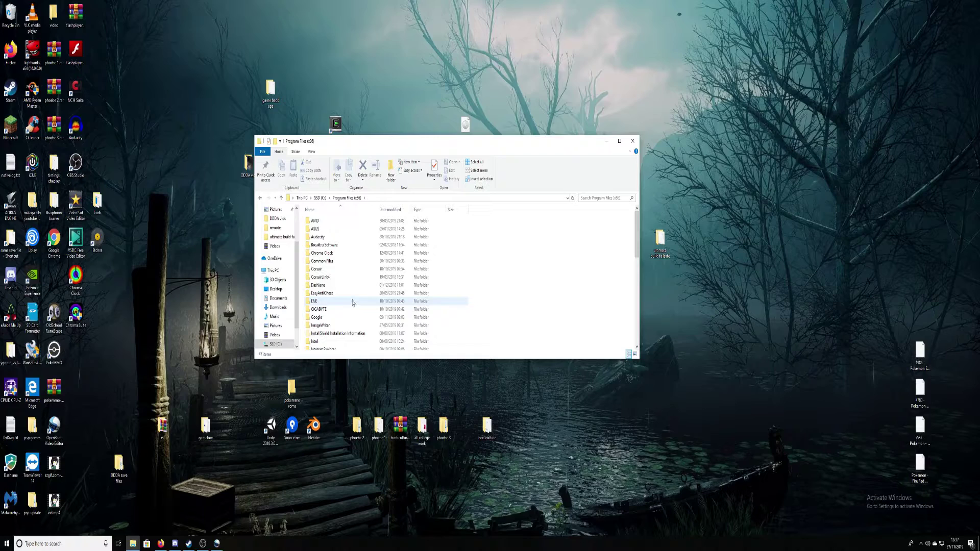
scroll(353, 302, "down", 4)
scroll(353, 301, "down", 4)
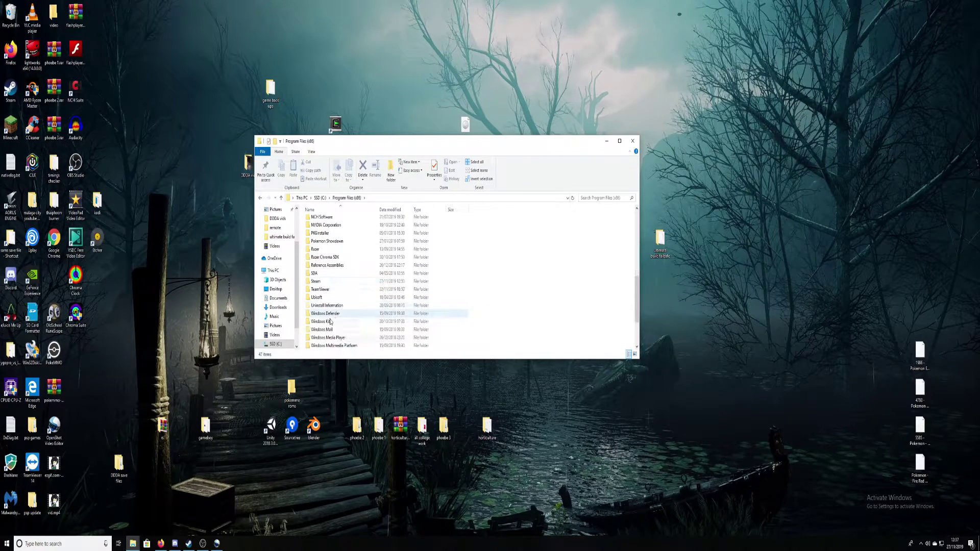
left_click(352, 284)
double_click(352, 286)
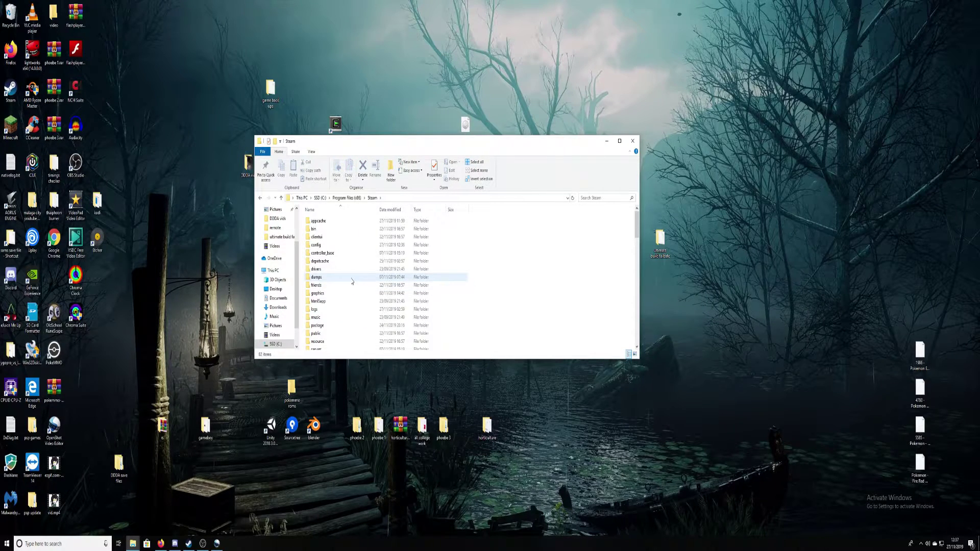
scroll(352, 282, "down", 5)
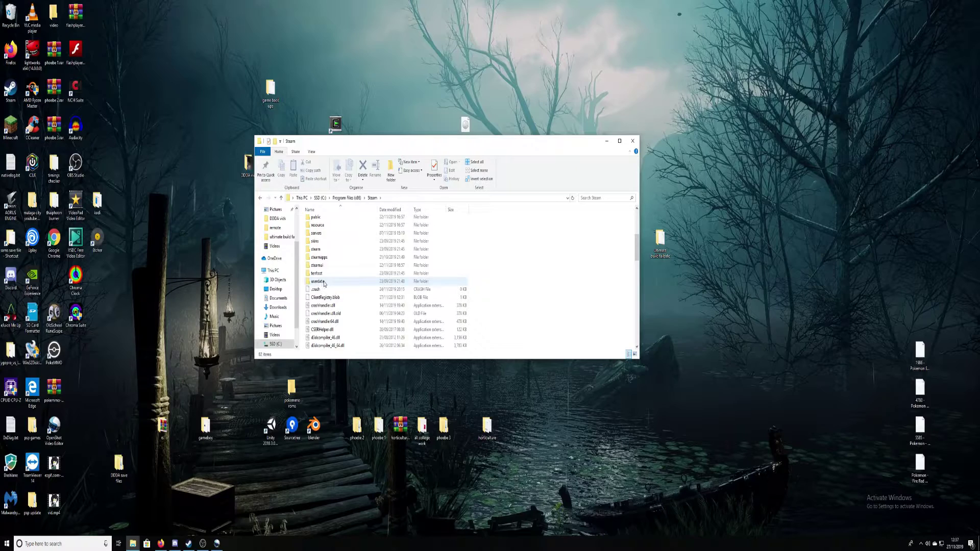
scroll(335, 273, "up", 1)
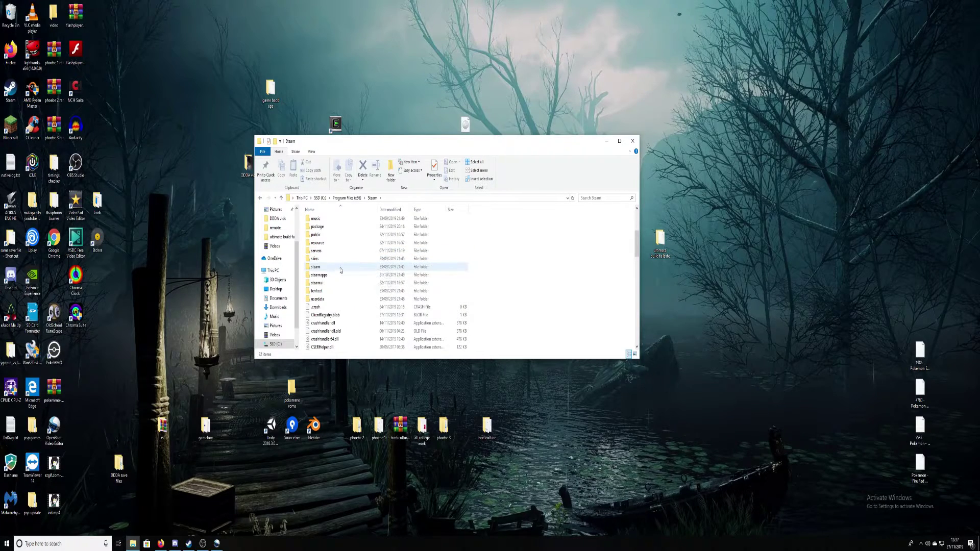
double_click(330, 299)
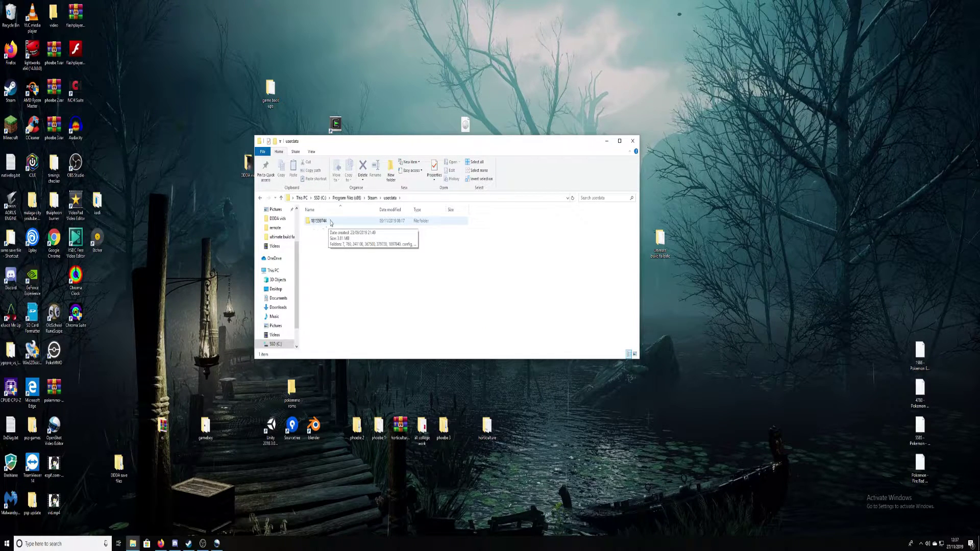
Step: Open the account folder, then 367500, then the remote save folder
double_click(330, 223)
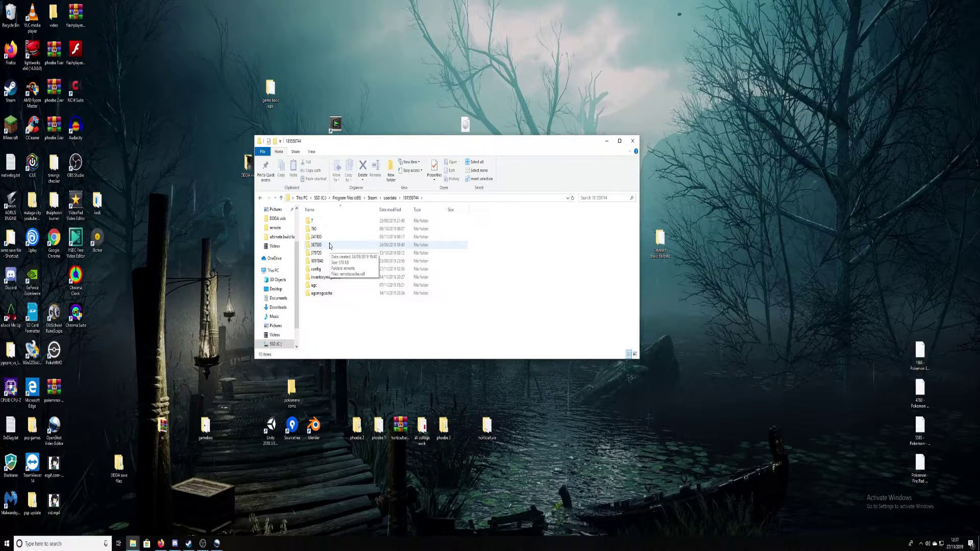
double_click(329, 246)
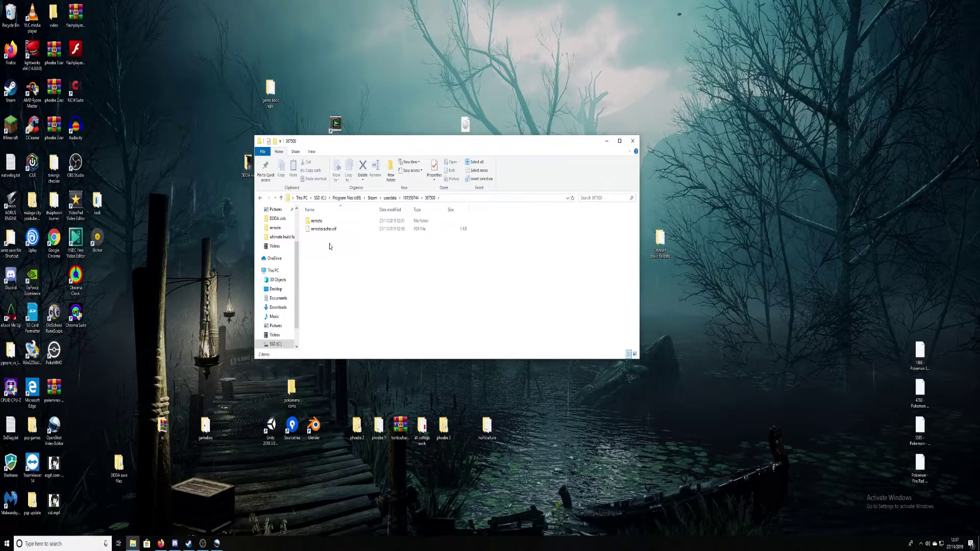
double_click(338, 223)
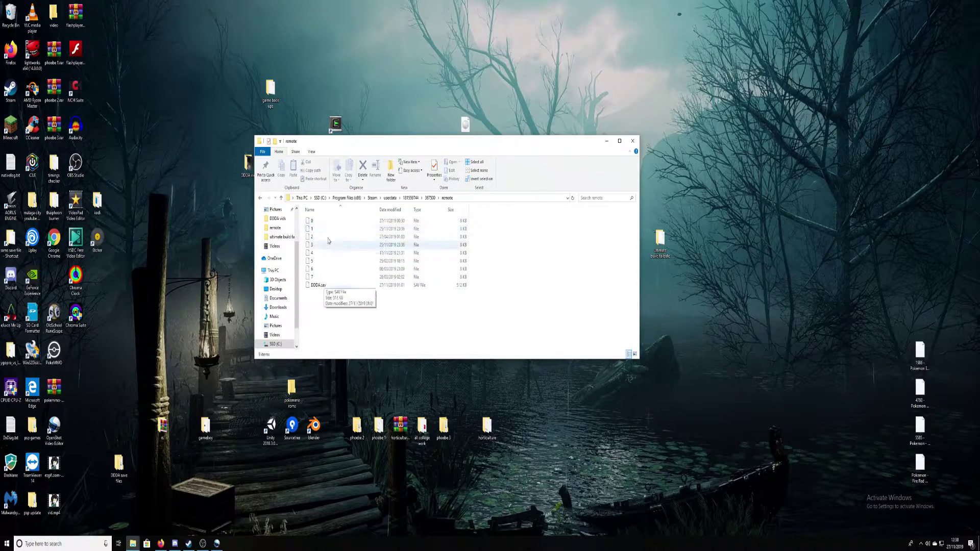
Step: Cut DDDA.sav from the remote folder and paste it onto the desktop
left_click(324, 287)
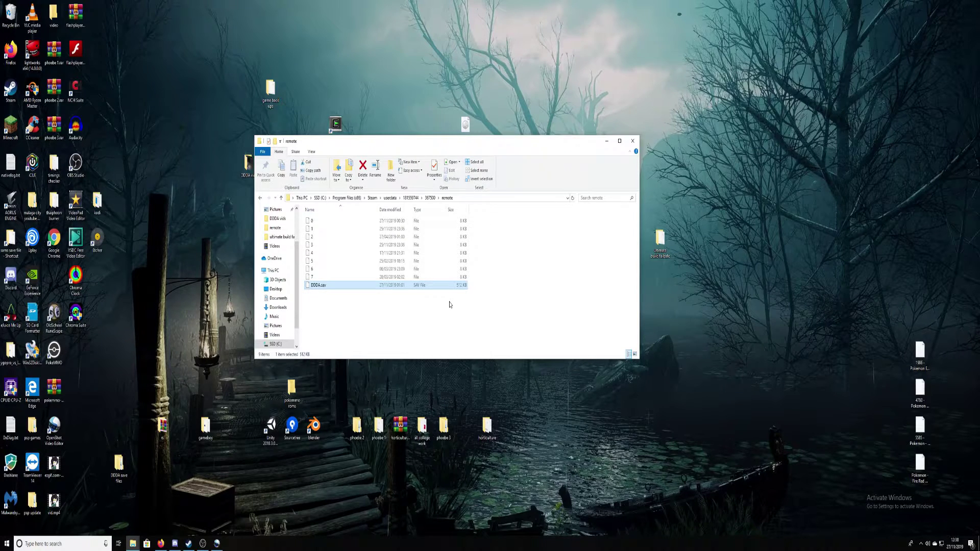
right_click(389, 286)
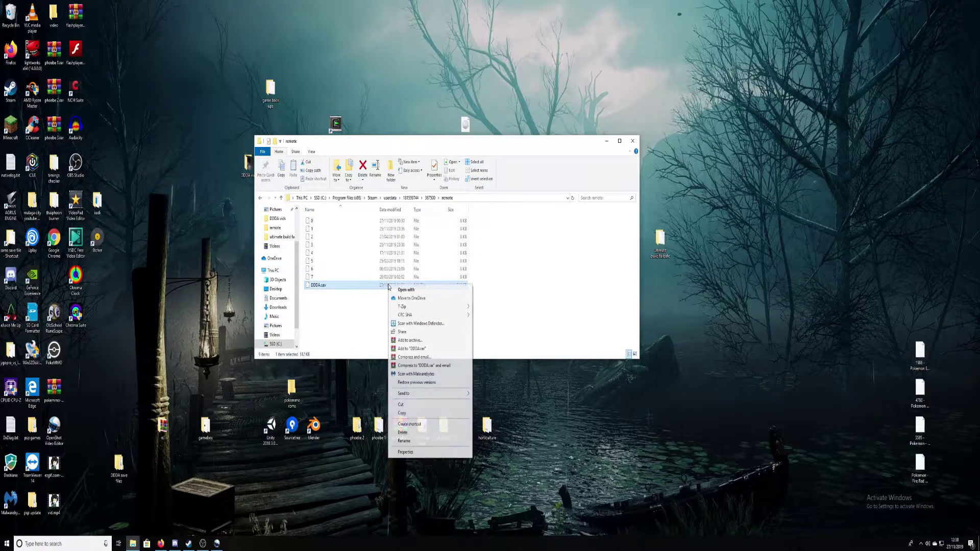
left_click(402, 405)
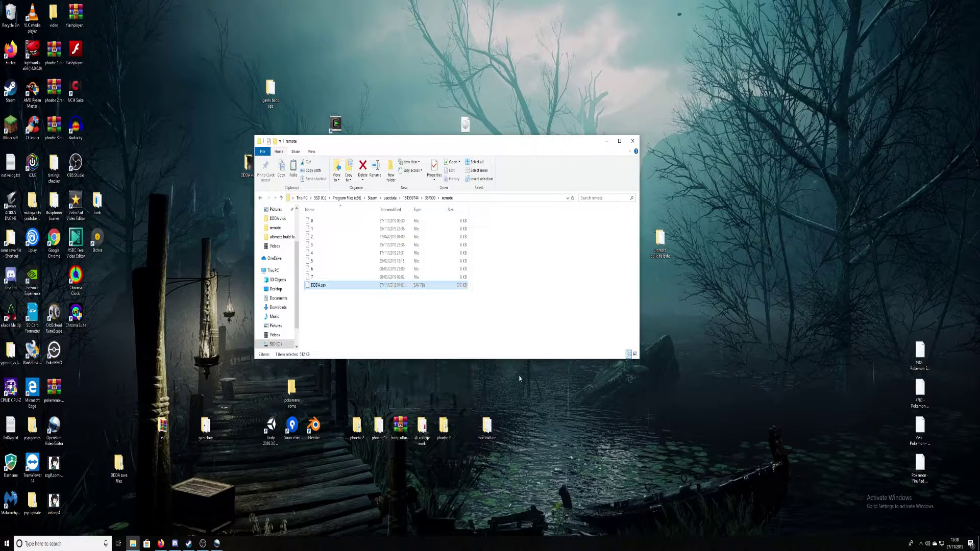
right_click(695, 388)
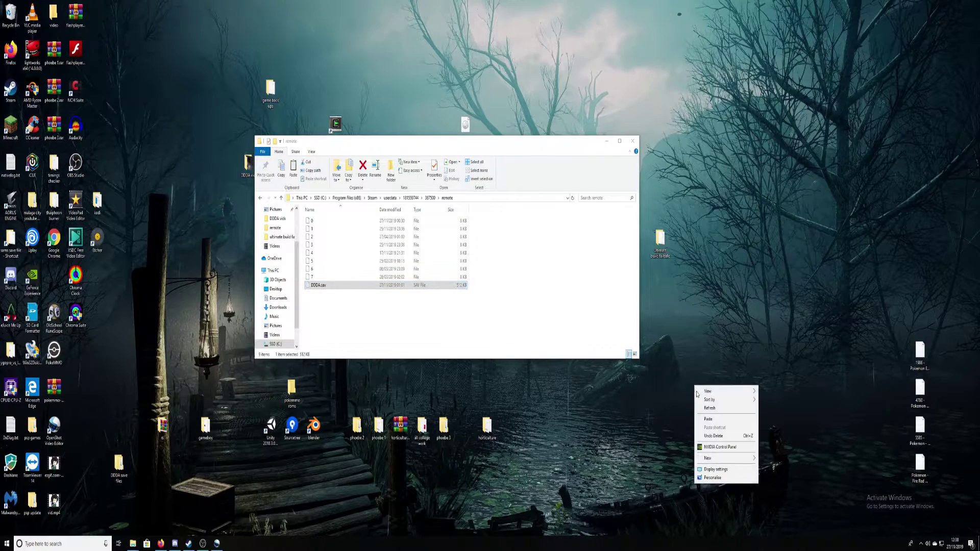
left_click(715, 421)
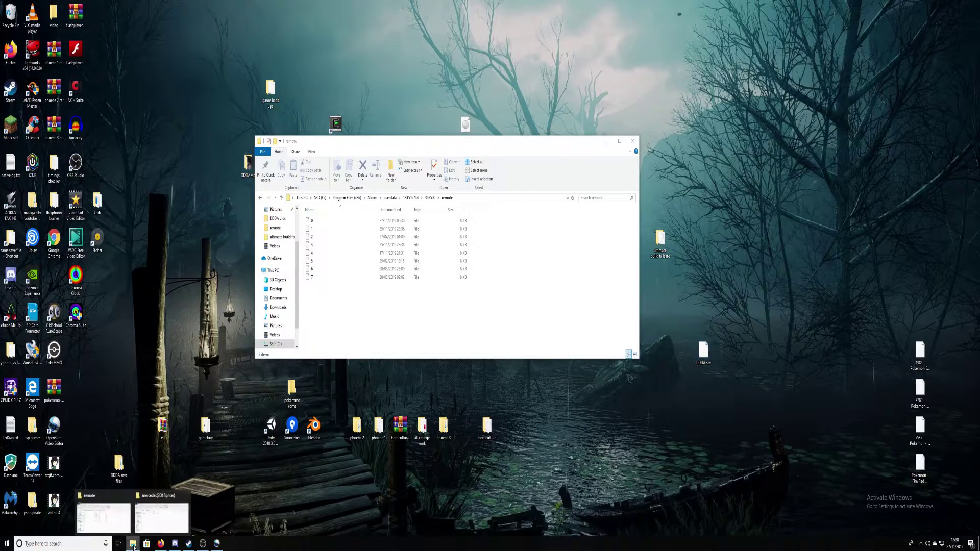
Step: Copy DDDA.sav from the mercedes(200 fighter) backup and paste it into the remote folder
left_click(162, 518)
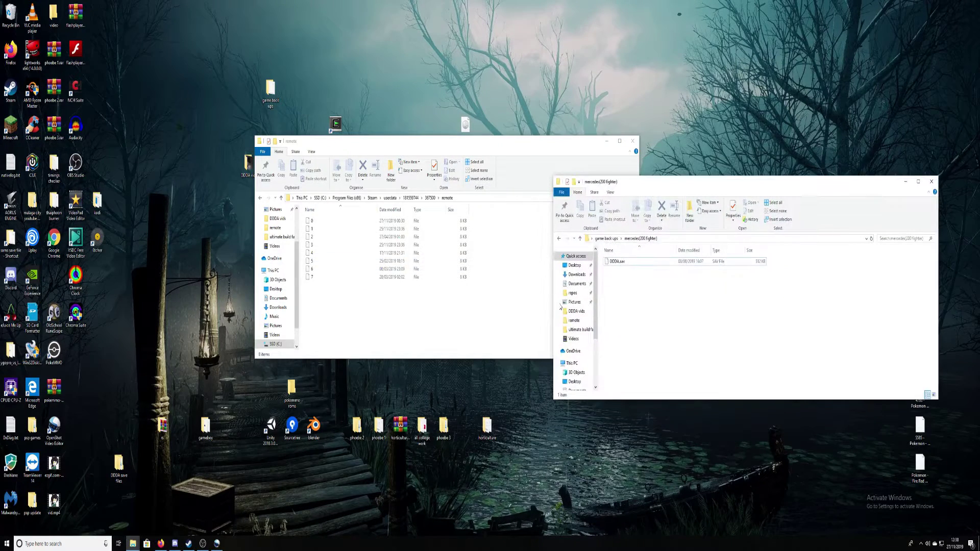
right_click(639, 264)
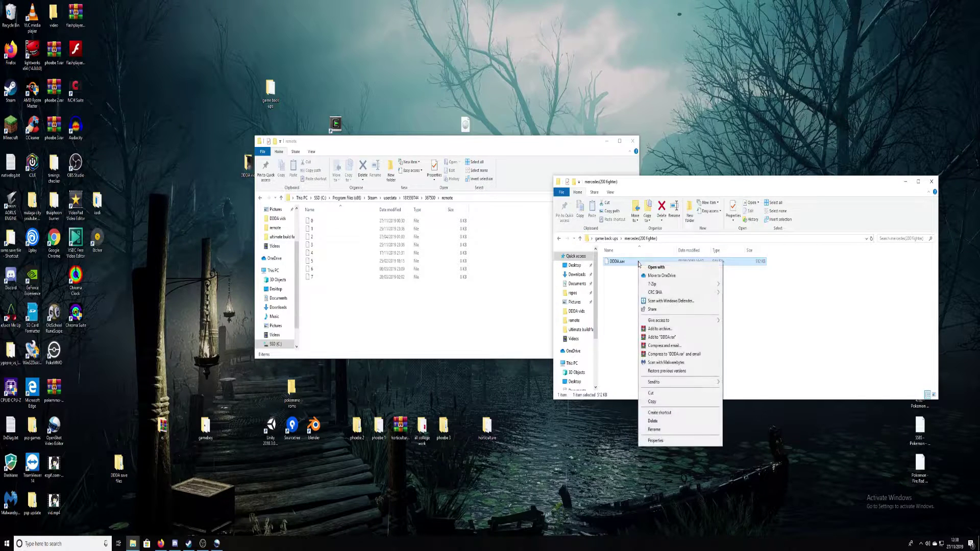
left_click(670, 401)
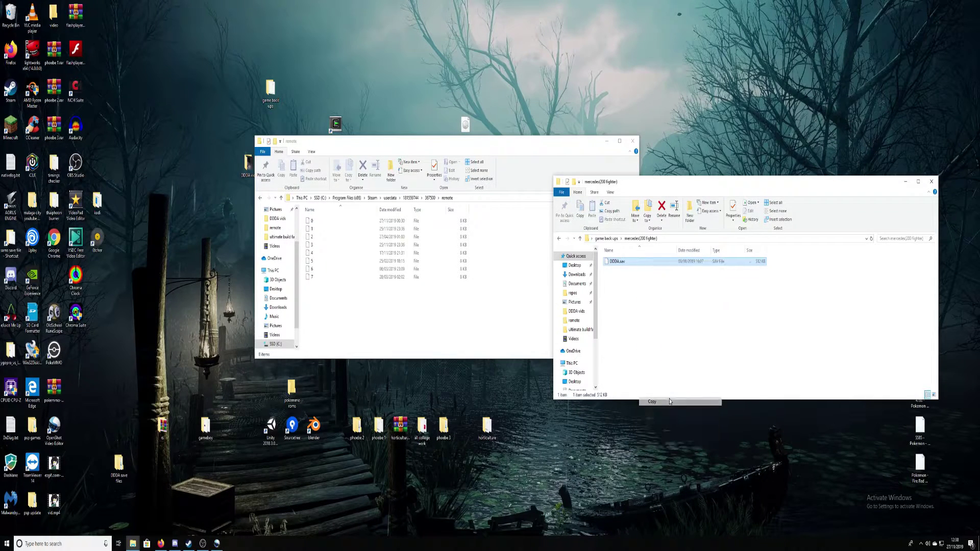
left_click(372, 303)
right_click(363, 308)
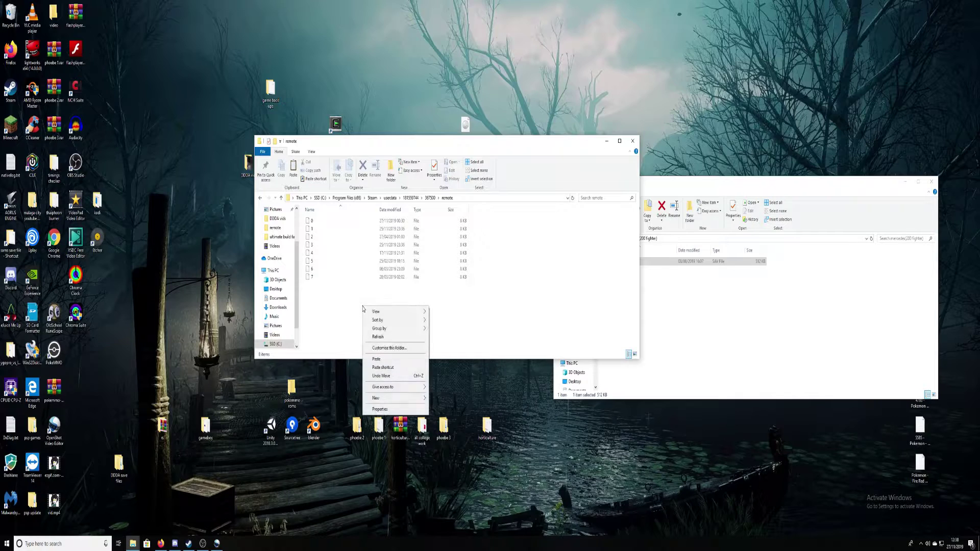
left_click(401, 362)
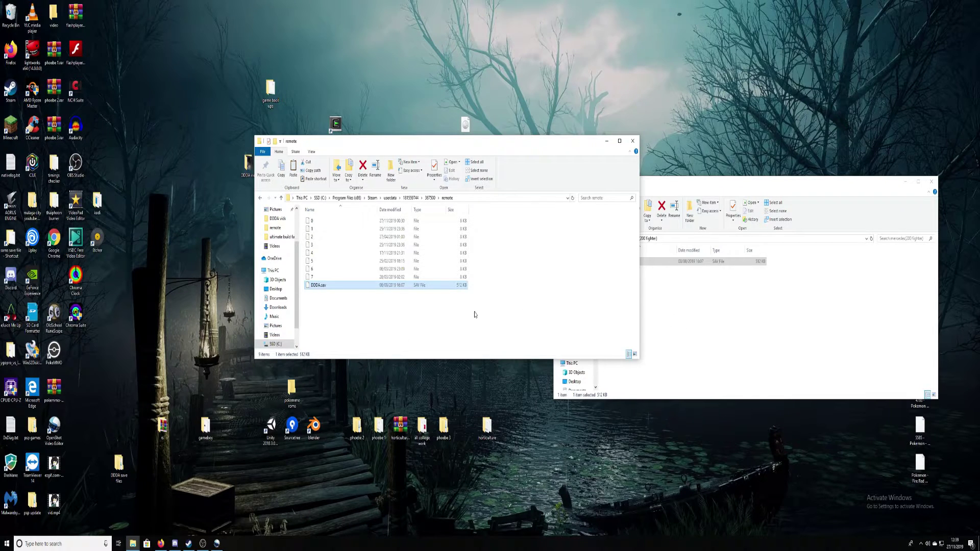
Step: Clear the Explorer selection and bring up Steam's Dragon's Dogma: Dark Arisen library page
left_click(450, 313)
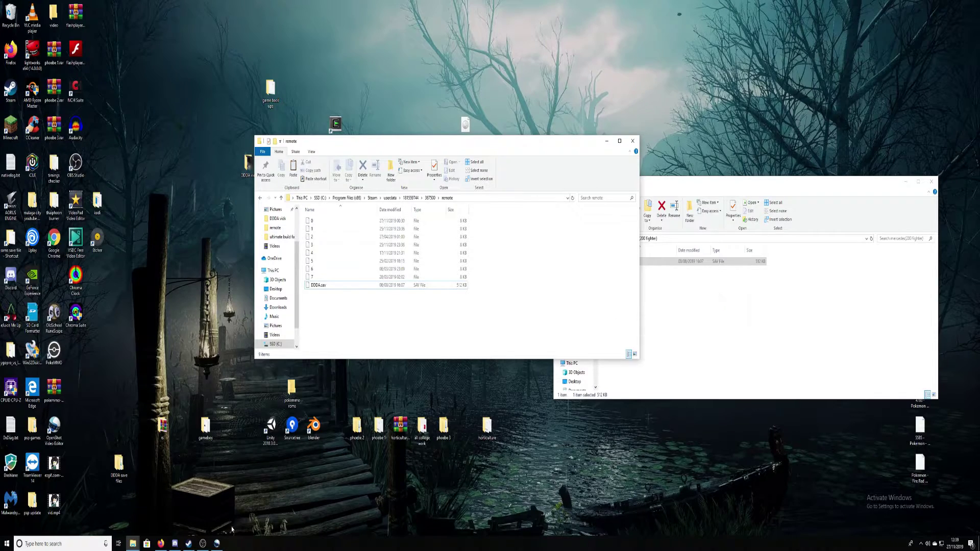
left_click(189, 544)
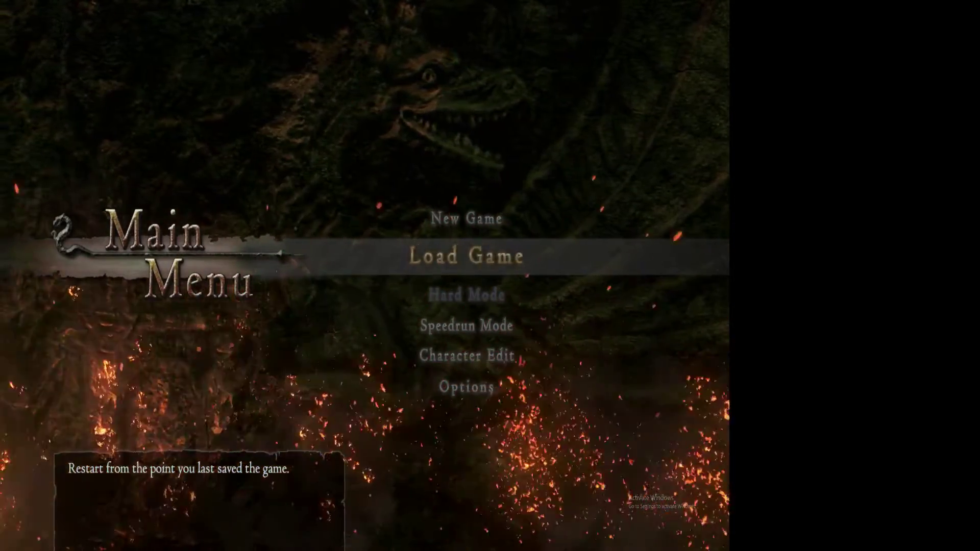
Step: Choose Load Game on the main menu to load the last save
key("Up")
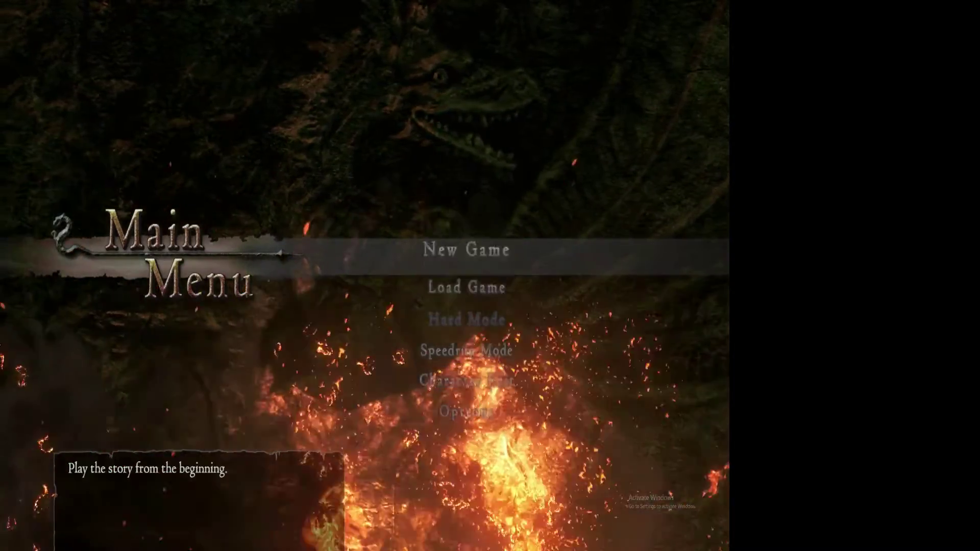
key("Down")
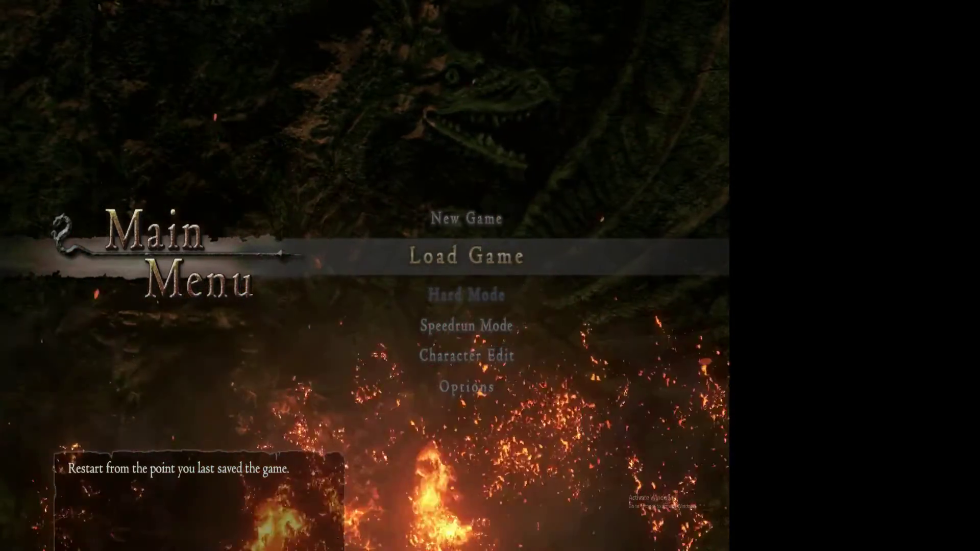
key("Return")
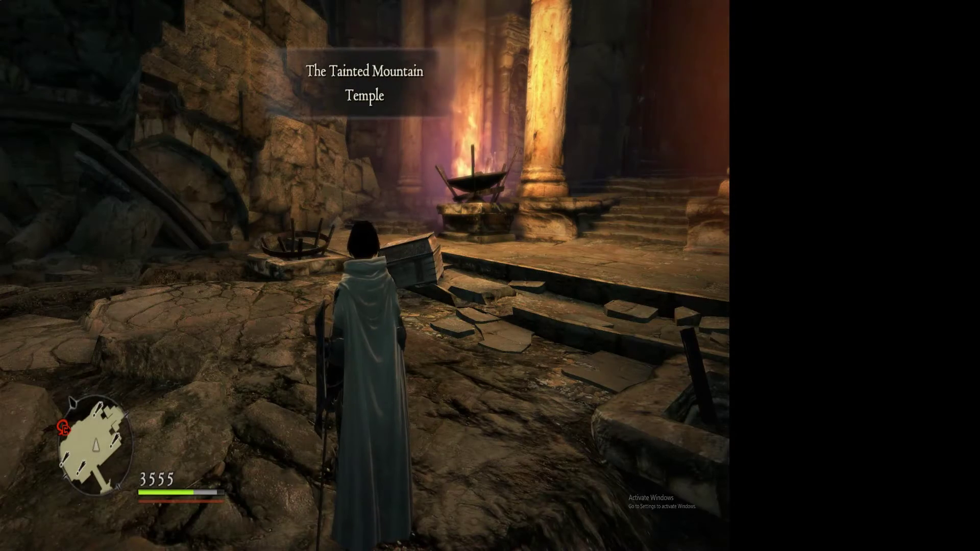
Step: Check the Status screen from the pause menu to confirm Mercedes the Fighter, then close it
key("Escape")
key("Down")
key("Return")
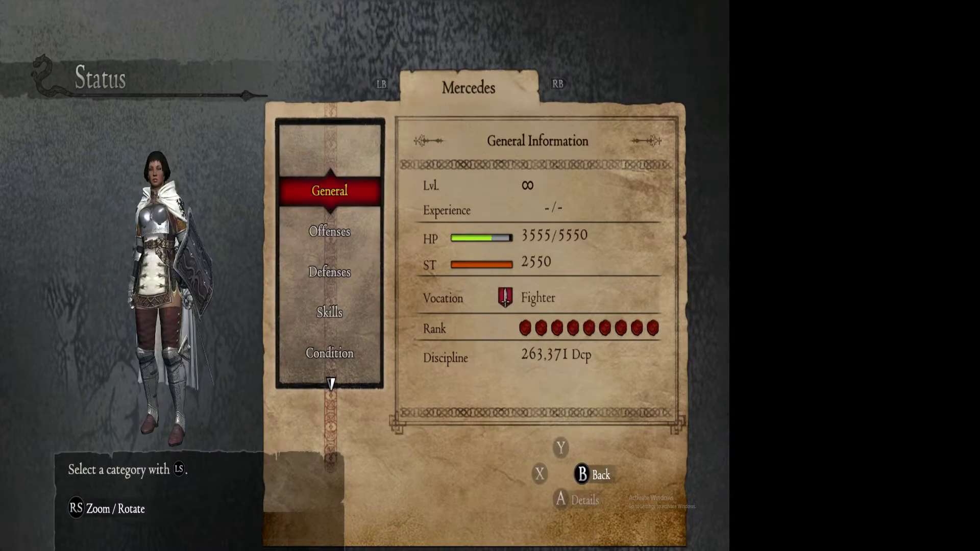
key("Escape")
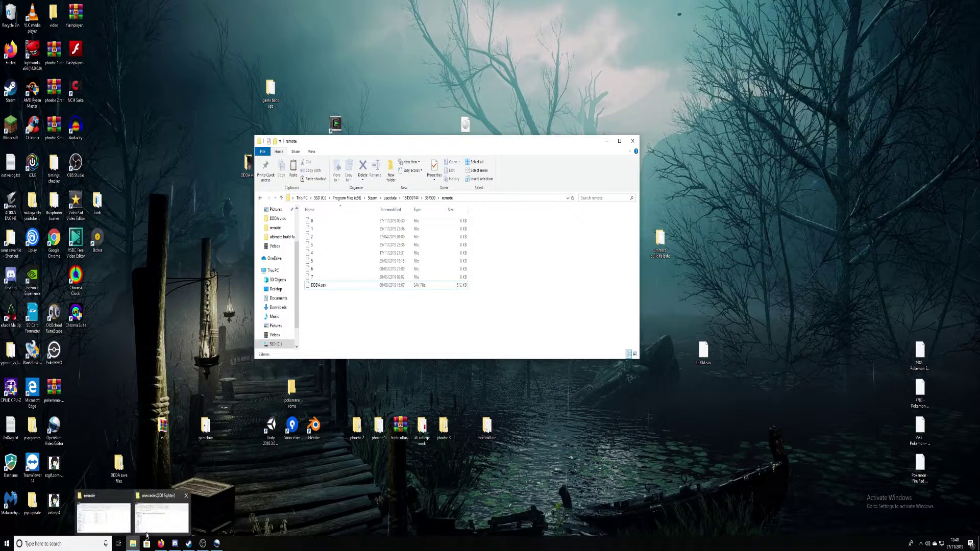
Step: Close the mercedes(200 fighter) backup folder window
left_click(162, 513)
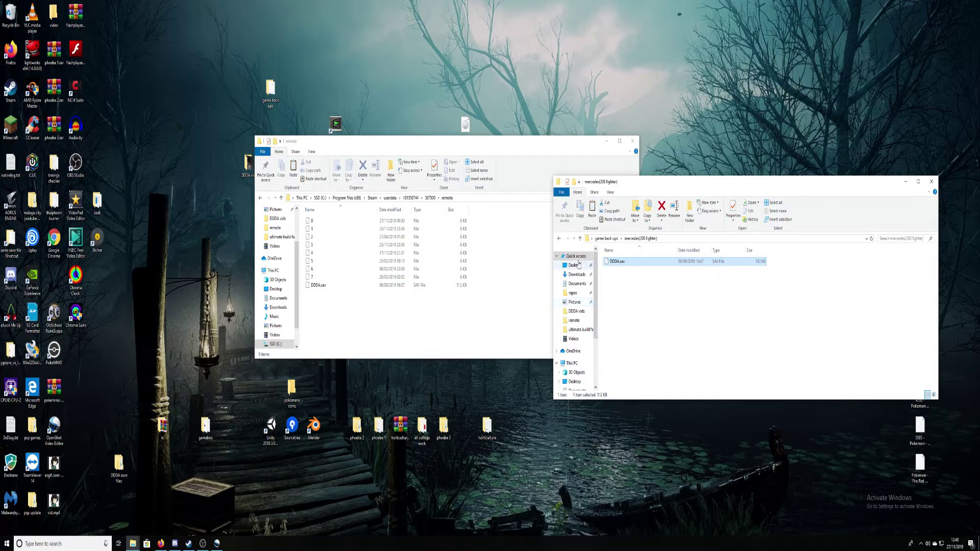
left_click(396, 302)
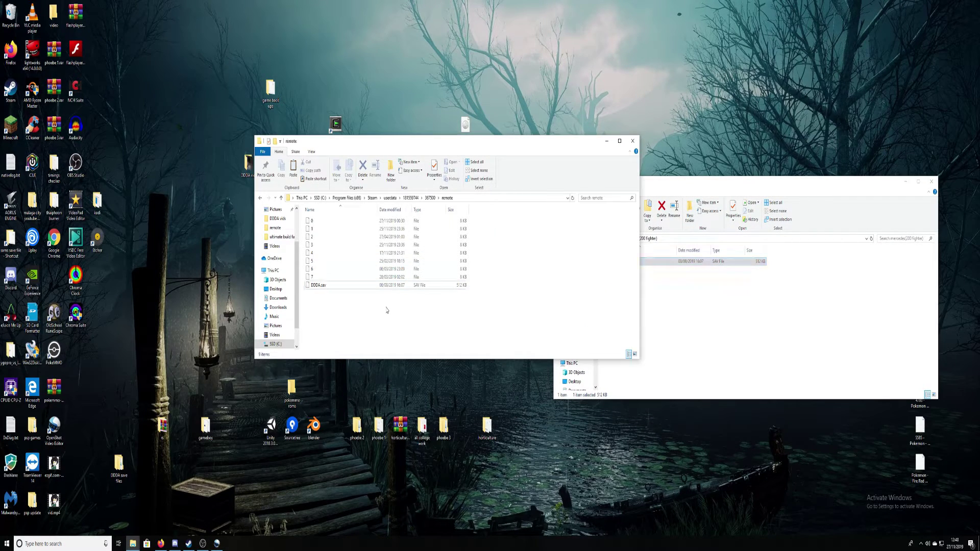
left_click(738, 280)
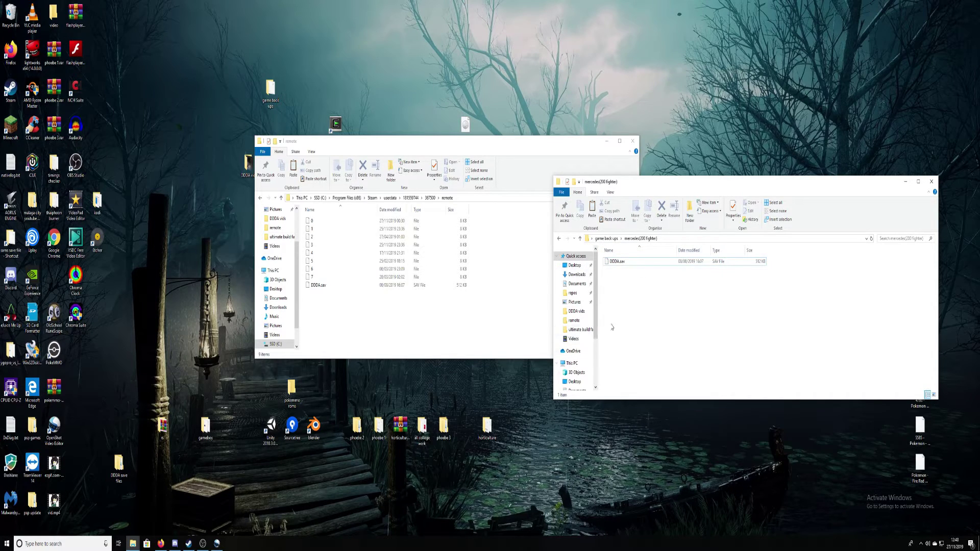
left_click(932, 182)
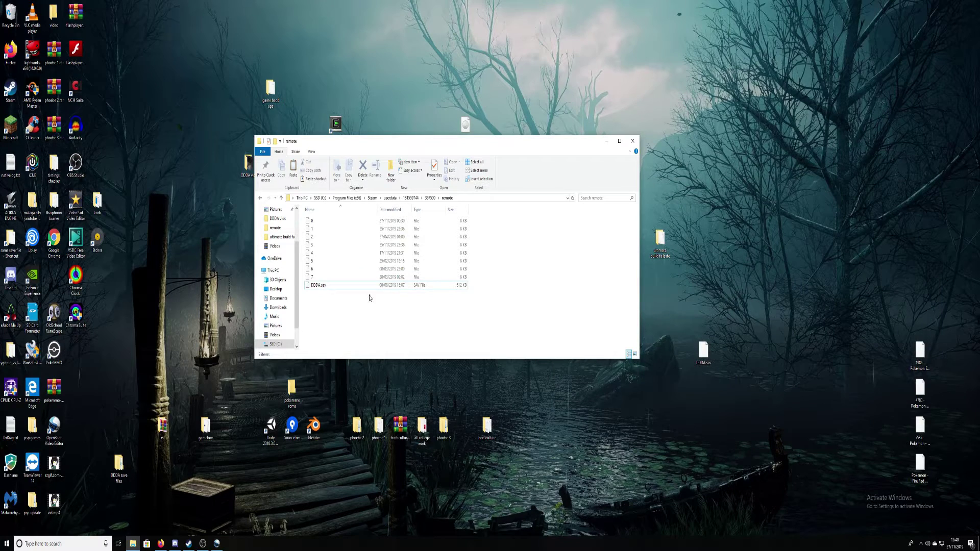
Step: Delete the remote DDDA.sav and drag the original DDDA.sav from the desktop into remote
left_click(372, 286)
right_click(376, 289)
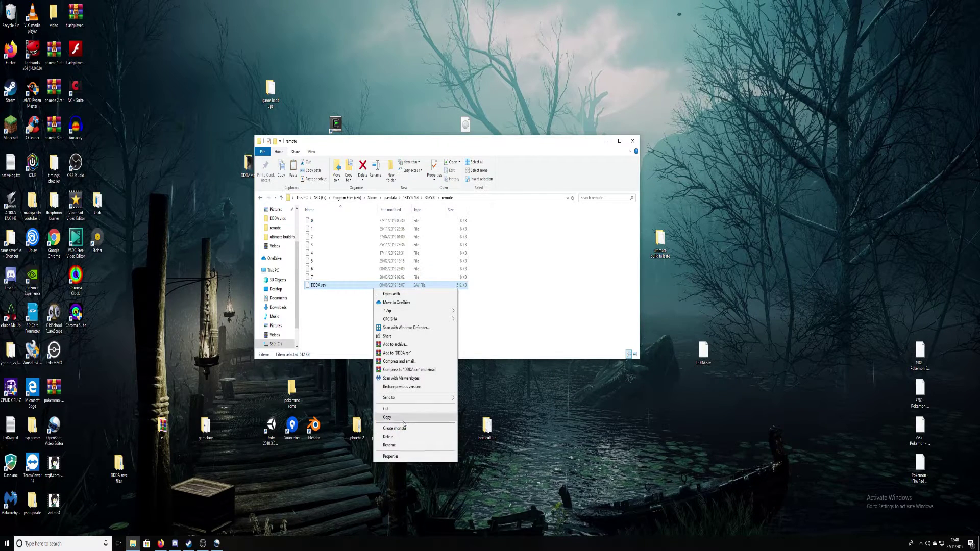
left_click(389, 437)
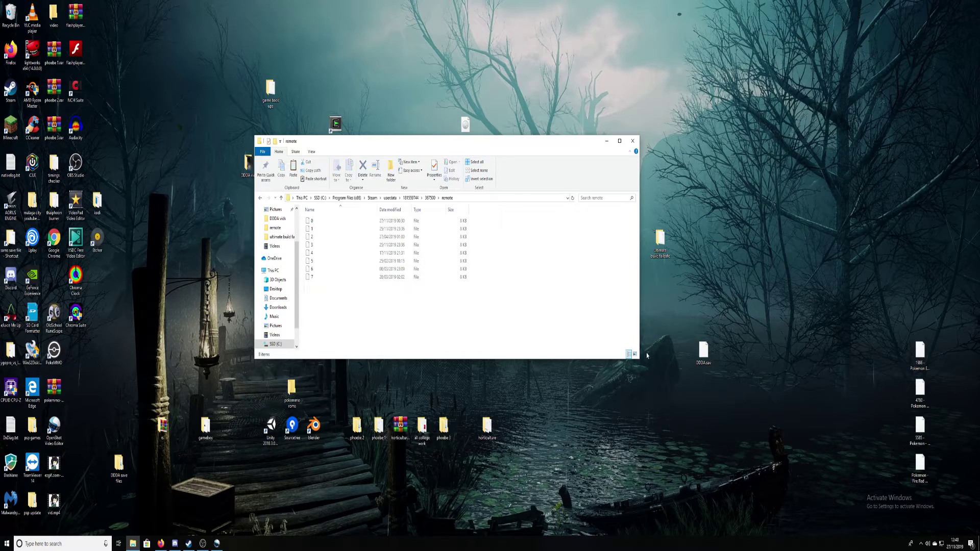
left_click(705, 353)
left_click_drag(706, 356, 468, 315)
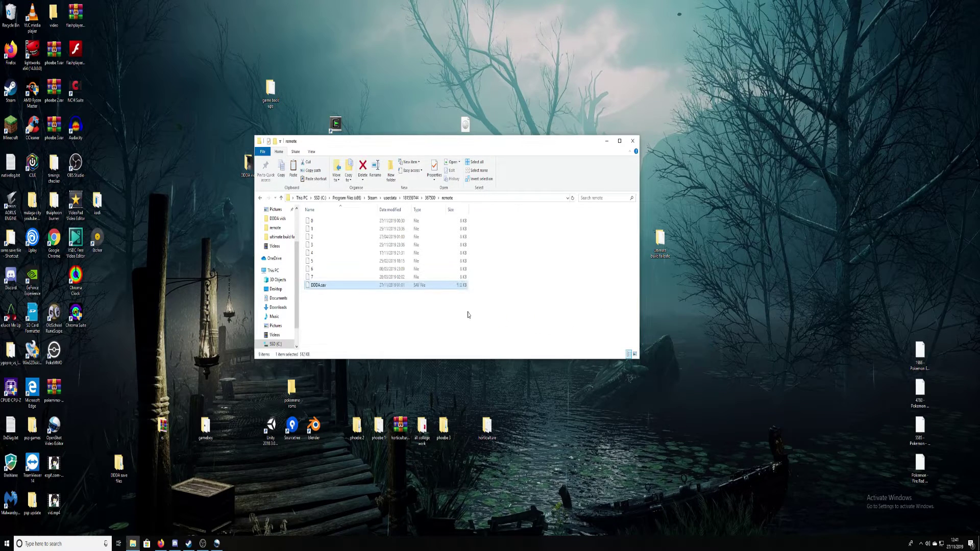
Step: Bring Steam forward and press Play on Dragon's Dogma: Dark Arisen
left_click(189, 544)
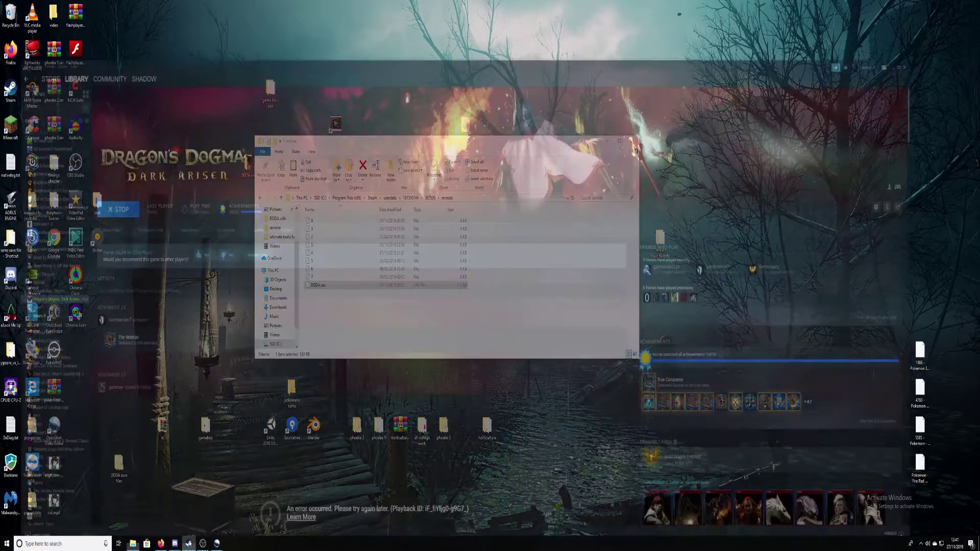
left_click(108, 164)
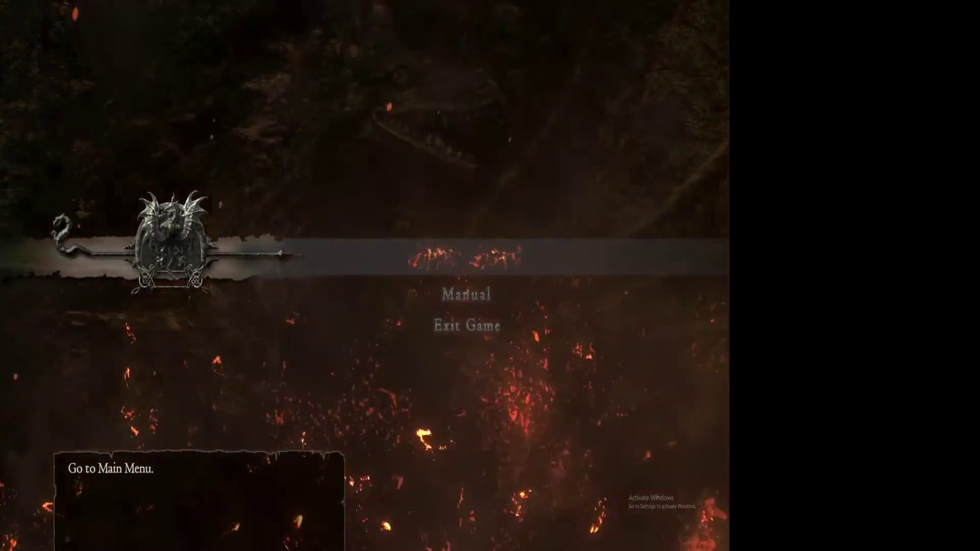
Step: Confirm at the title screen to enter the main menu with the restored save
key("Return")
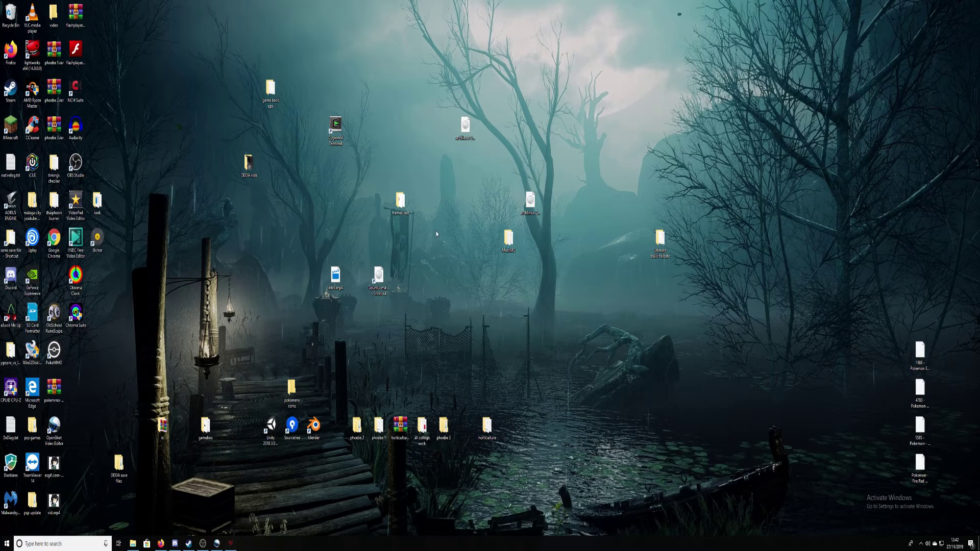
Step: Bring back the remote save window, open the desktop 'game back ups' folder, and select the max strength backup
left_click(132, 544)
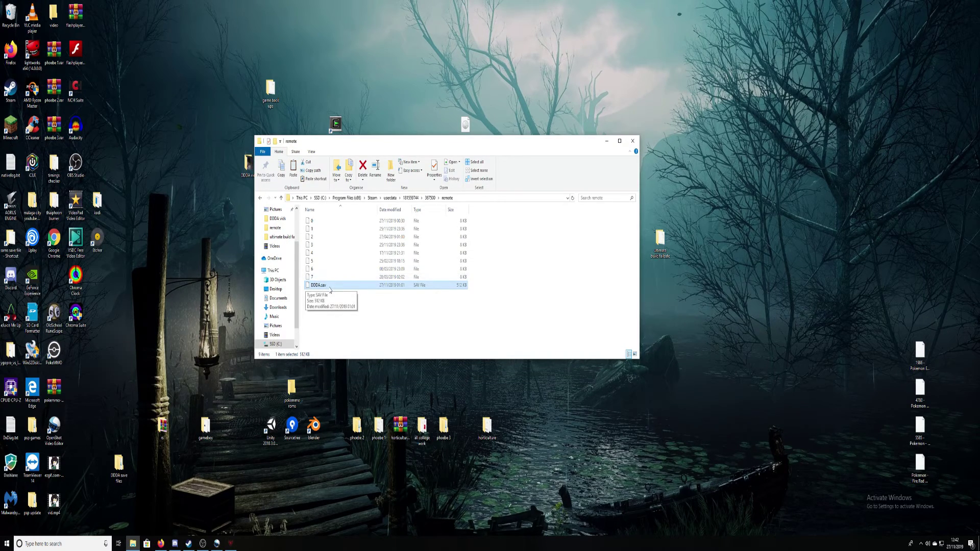
left_click(264, 98)
double_click(270, 92)
left_click(621, 318)
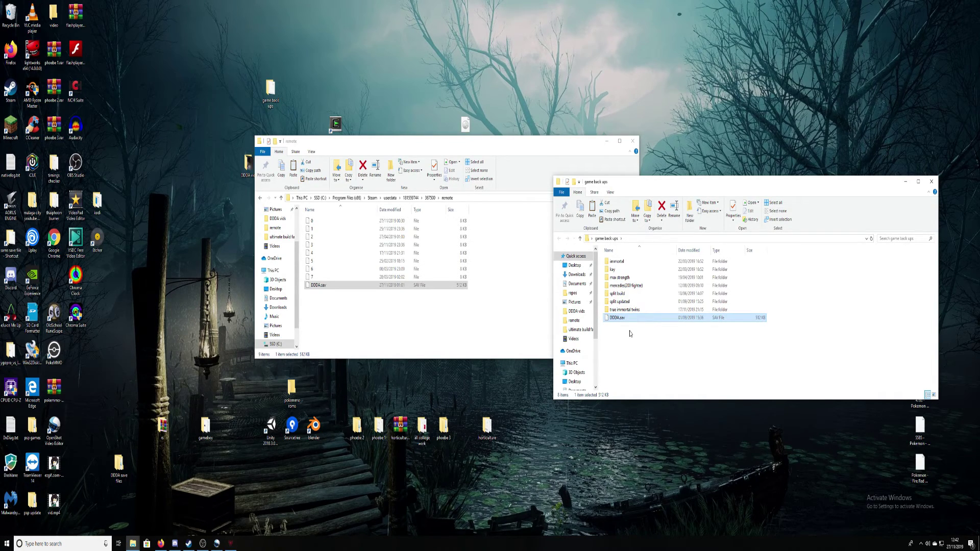
left_click(646, 278)
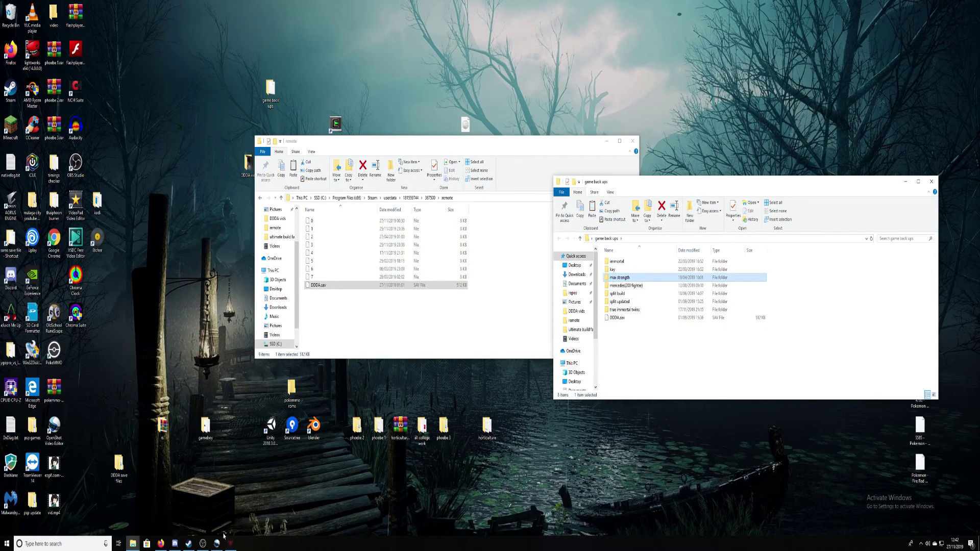